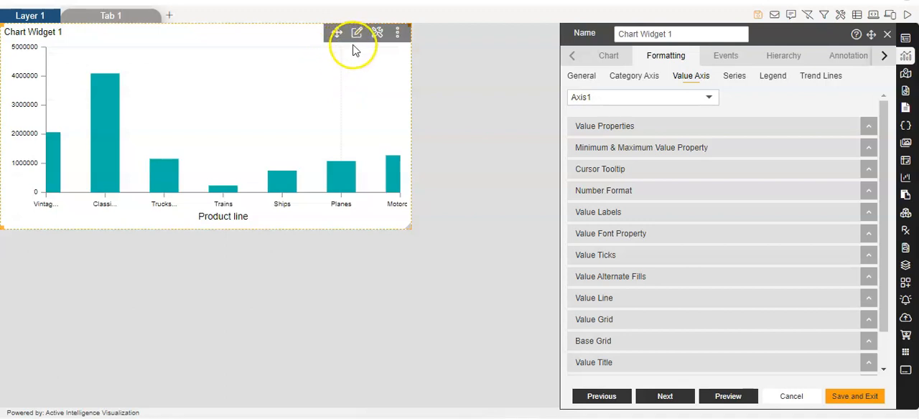
Step: Open Chart Widget 1 for editing and bring up its value axis formatting options
{"action": "left_click", "coordinate": [357, 36]}
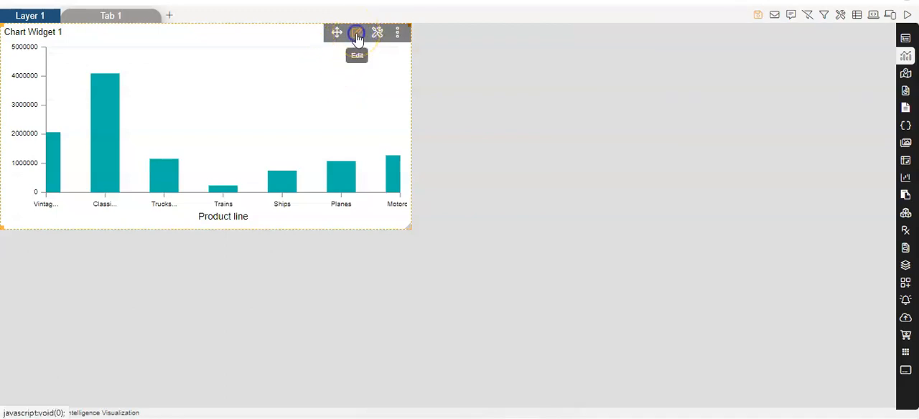
{"action": "left_click", "coordinate": [356, 36]}
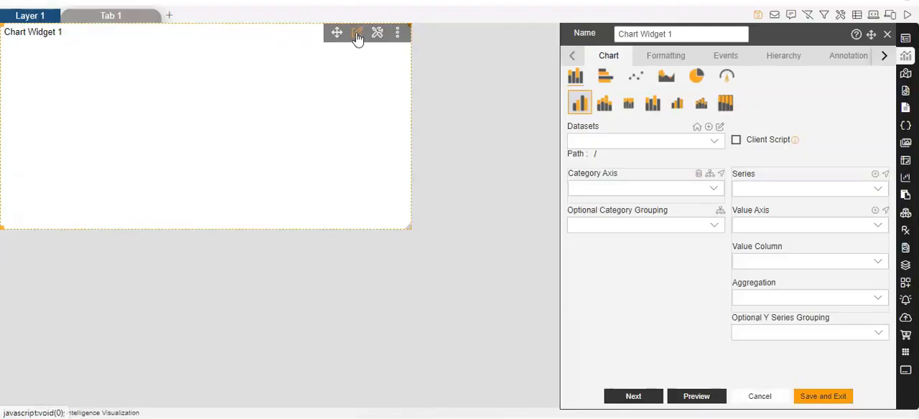
{"action": "left_click", "coordinate": [662, 64]}
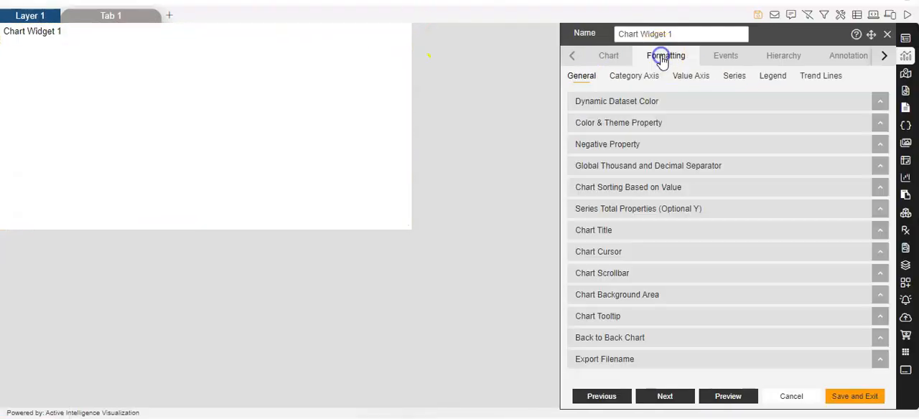
{"action": "left_click", "coordinate": [684, 77]}
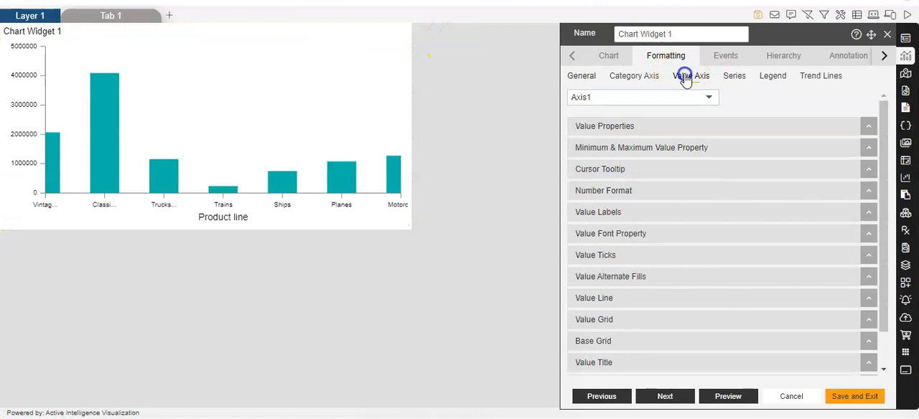
{"action": "scroll", "coordinate": [678, 207], "scroll_direction": "down", "scroll_amount": 2}
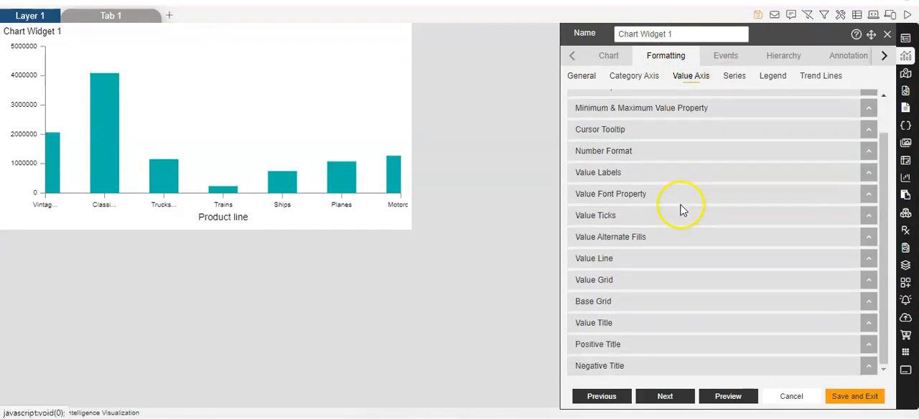
{"action": "scroll", "coordinate": [658, 120], "scroll_direction": "up", "scroll_amount": 2}
Step: Try the logarithmic scale in the value properties and switch it back off
{"action": "left_click", "coordinate": [630, 134]}
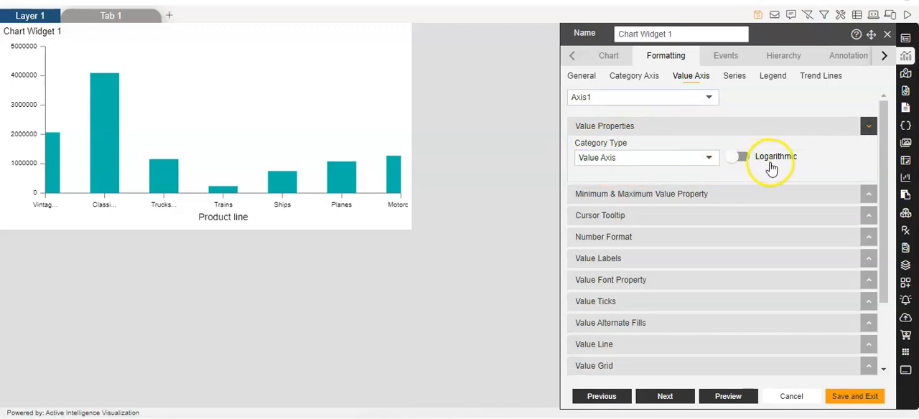
{"action": "mouse_move", "coordinate": [793, 166]}
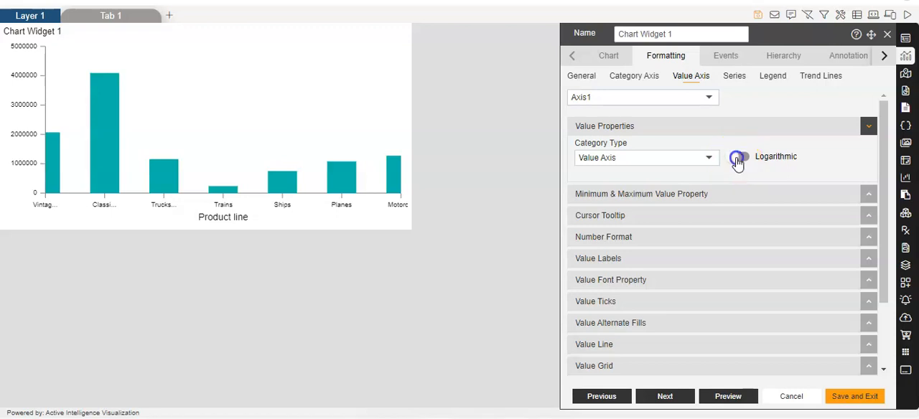
{"action": "left_click", "coordinate": [737, 160]}
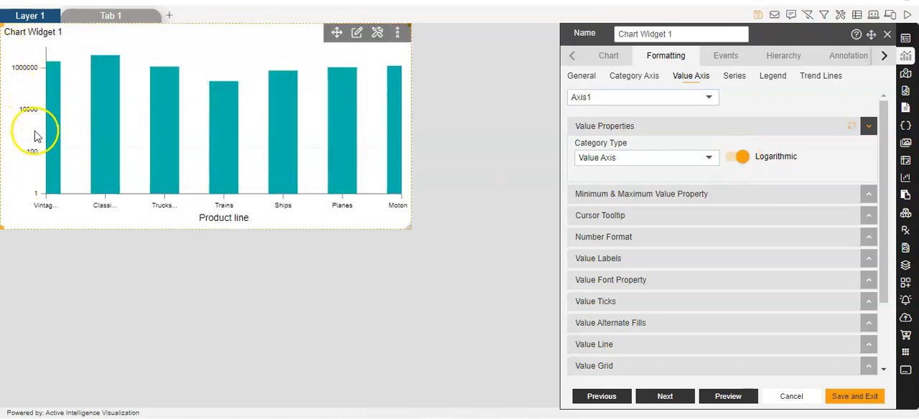
{"action": "left_click", "coordinate": [740, 159]}
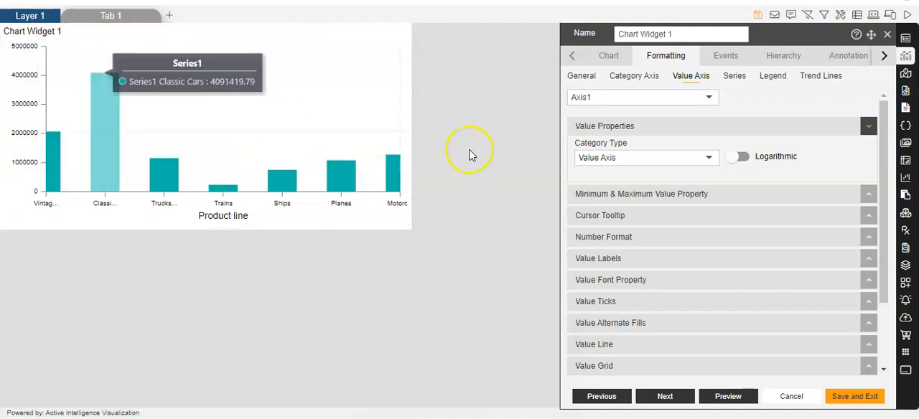
Step: Set the value axis minimum to 1 and its maximum to 25
{"action": "scroll", "coordinate": [649, 201], "scroll_direction": "down", "scroll_amount": 1}
{"action": "left_click", "coordinate": [637, 154]}
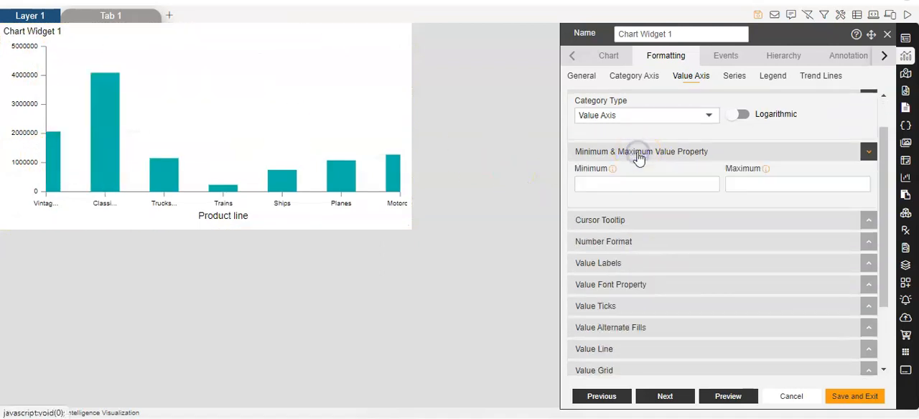
{"action": "left_click", "coordinate": [712, 188]}
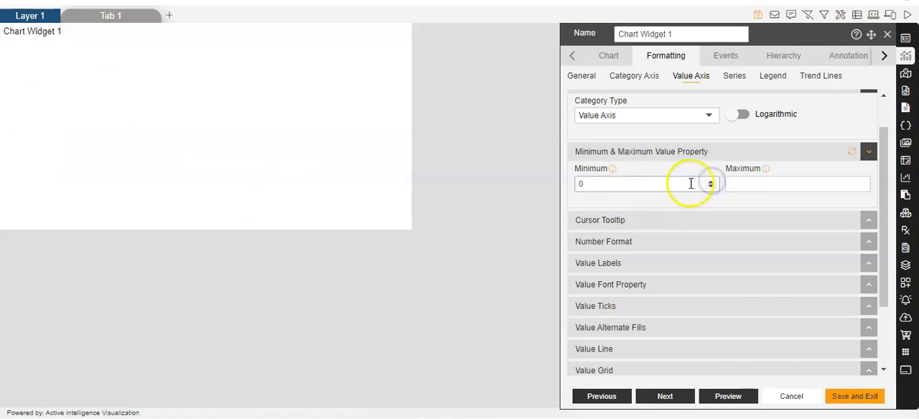
{"action": "left_click", "coordinate": [710, 184]}
{"action": "left_click", "coordinate": [711, 183]}
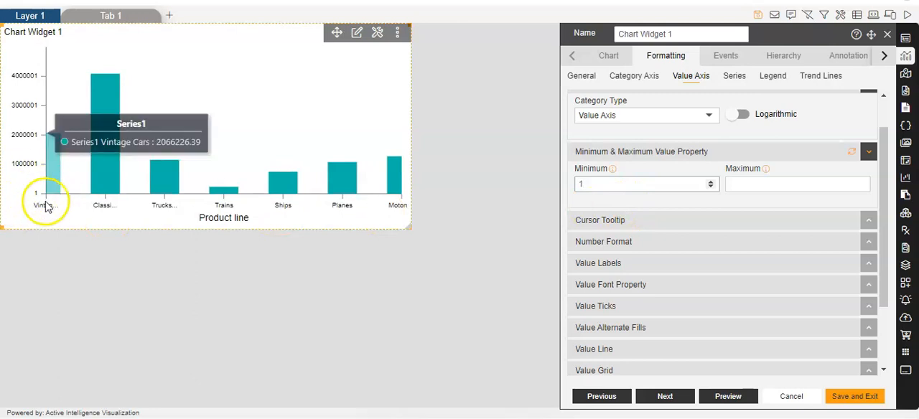
{"action": "left_click", "coordinate": [861, 183]}
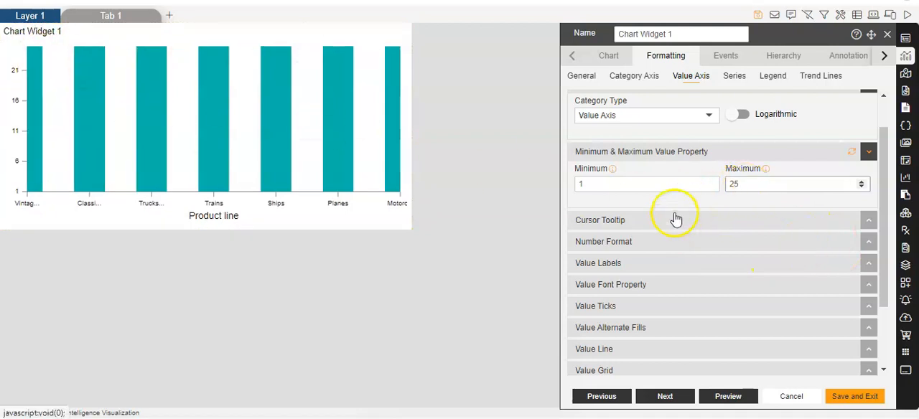
Step: Enable the cursor tooltip and the number format for the value axis
{"action": "scroll", "coordinate": [675, 215], "scroll_direction": "down", "scroll_amount": 1}
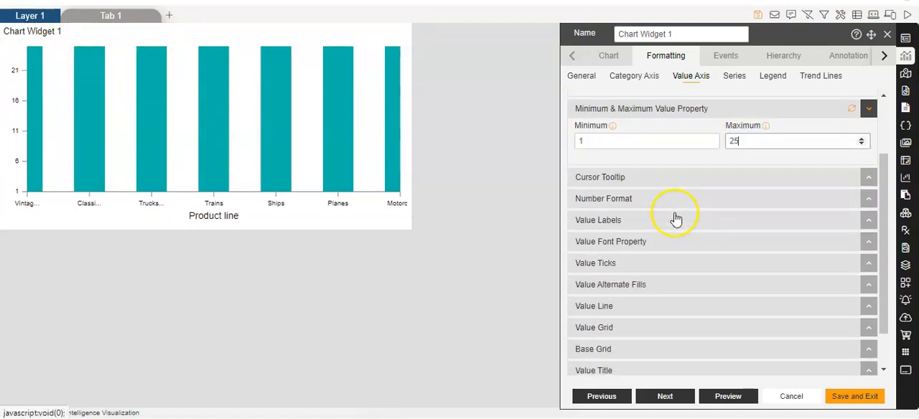
{"action": "left_click", "coordinate": [631, 180]}
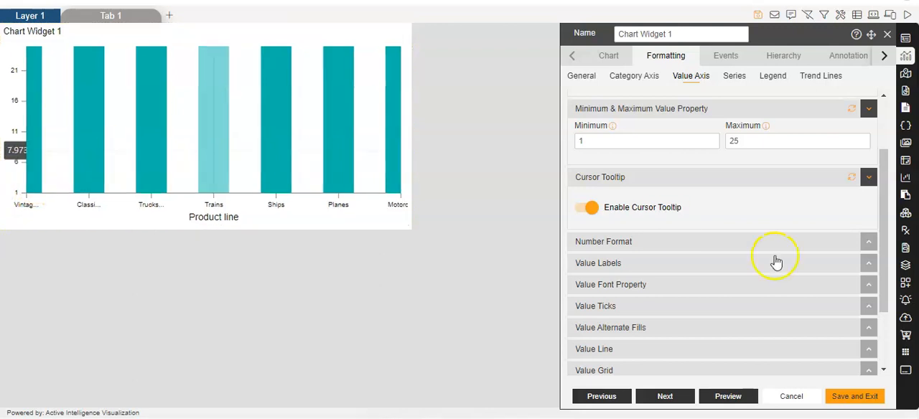
{"action": "scroll", "coordinate": [616, 246], "scroll_direction": "down", "scroll_amount": 1}
{"action": "left_click", "coordinate": [590, 187]}
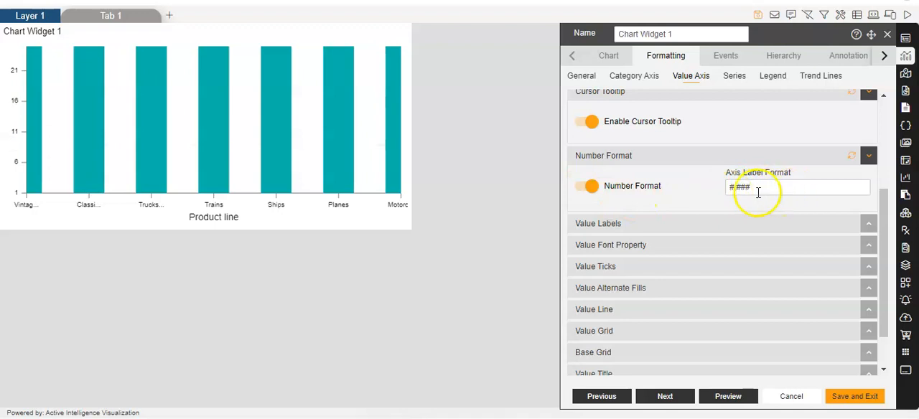
Step: Examine the value label, value font and value tick settings of the axis
{"action": "left_click", "coordinate": [610, 223]}
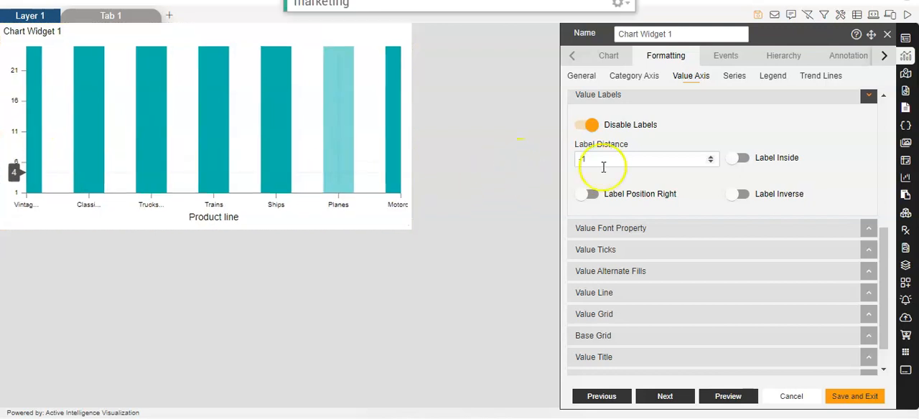
{"action": "left_click", "coordinate": [767, 84]}
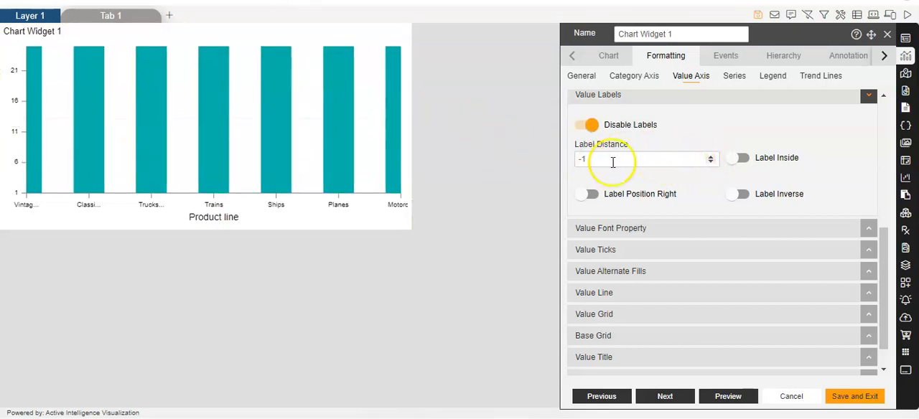
{"action": "left_click", "coordinate": [710, 159]}
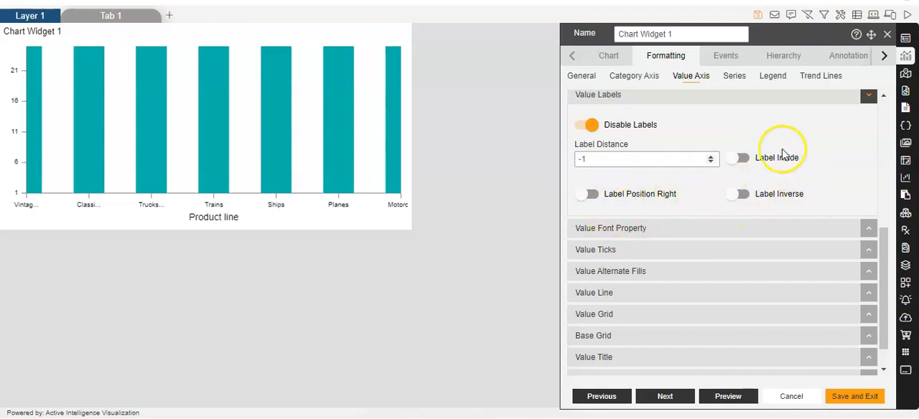
{"action": "scroll", "coordinate": [767, 219], "scroll_direction": "down", "scroll_amount": 1}
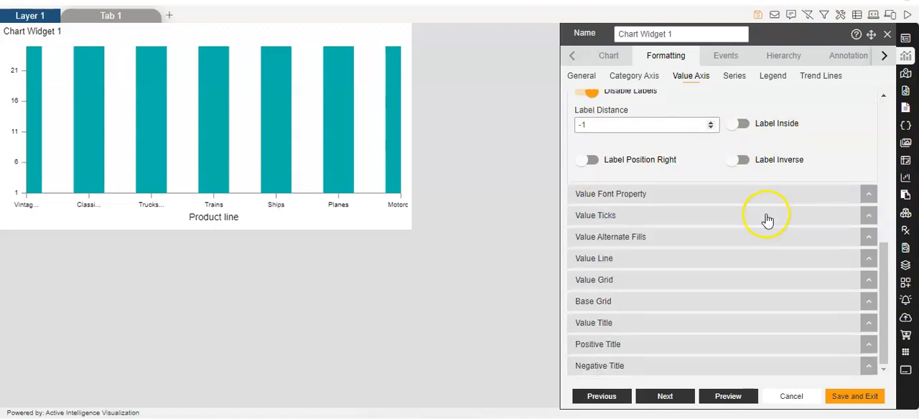
{"action": "left_click", "coordinate": [629, 196]}
{"action": "scroll", "coordinate": [643, 199], "scroll_direction": "down", "scroll_amount": 2}
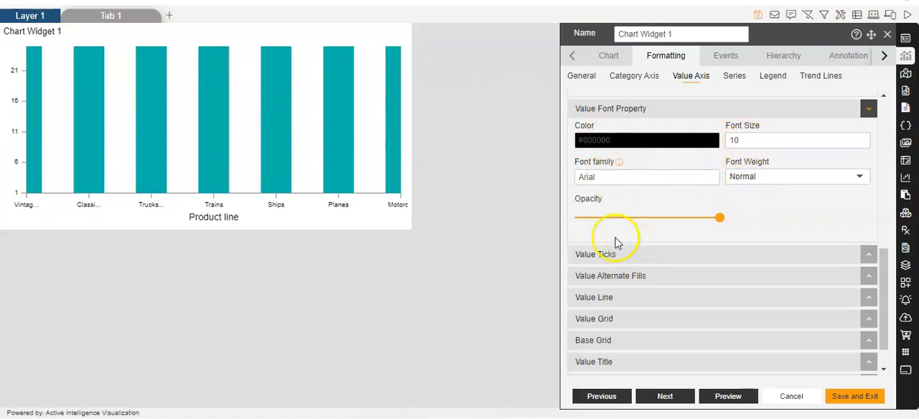
{"action": "scroll", "coordinate": [596, 235], "scroll_direction": "down", "scroll_amount": 1}
{"action": "left_click", "coordinate": [609, 215]}
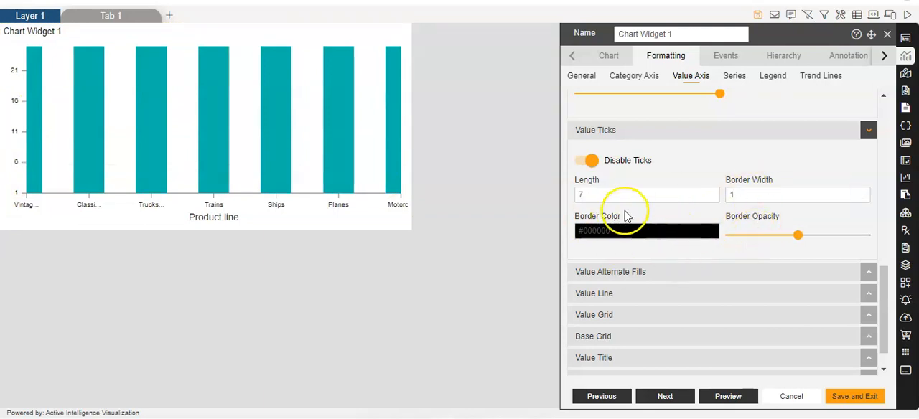
Step: Enable alternate background fills for the value axis
{"action": "scroll", "coordinate": [601, 276], "scroll_direction": "down", "scroll_amount": 1}
{"action": "left_click", "coordinate": [648, 241]}
{"action": "left_click", "coordinate": [586, 267]}
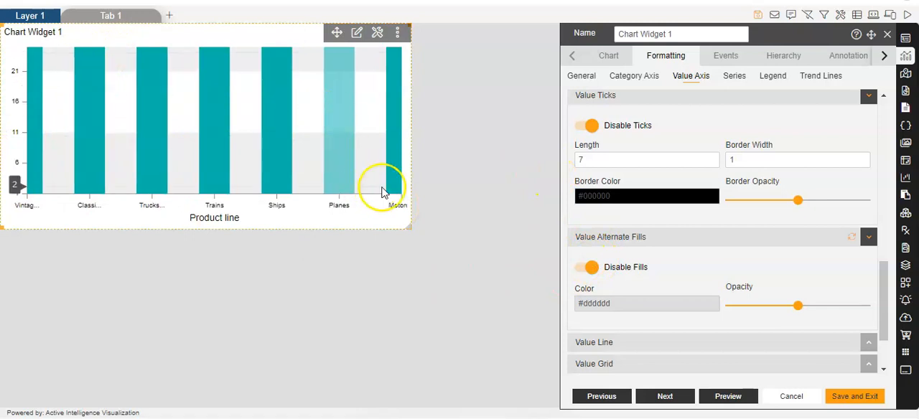
Step: Expand the value line settings and enable grid lines for the value axis
{"action": "scroll", "coordinate": [650, 265], "scroll_direction": "down", "scroll_amount": 2}
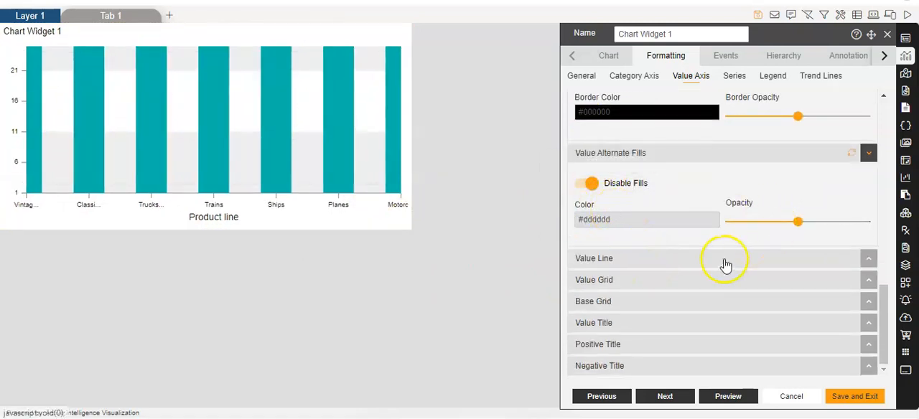
{"action": "left_click", "coordinate": [613, 259]}
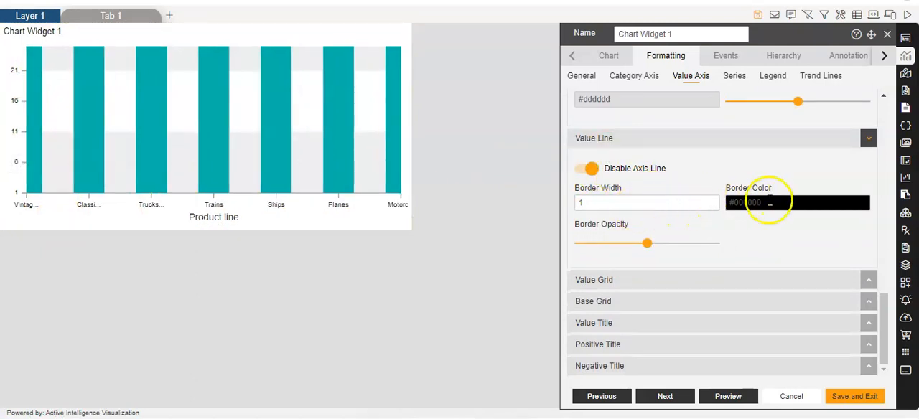
{"action": "left_click", "coordinate": [617, 279]}
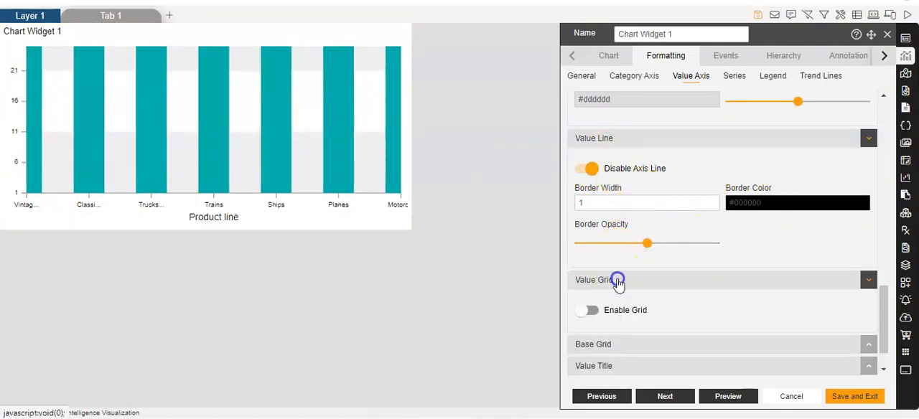
{"action": "left_click", "coordinate": [587, 269]}
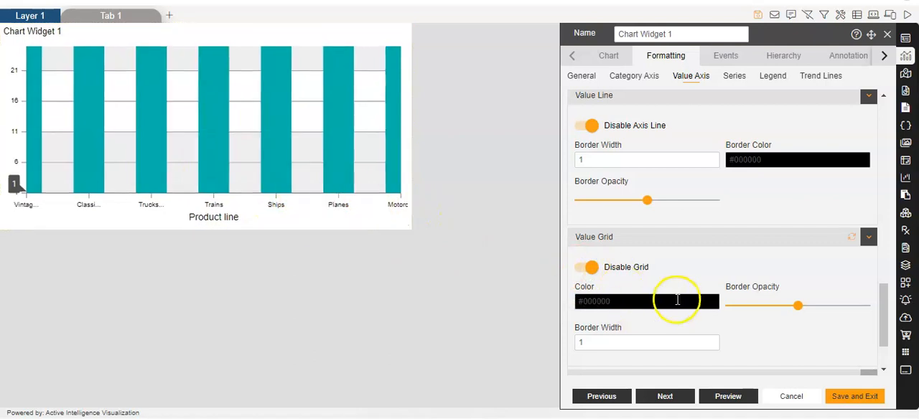
Step: Expand the base grid settings and enable the value axis title
{"action": "scroll", "coordinate": [678, 299], "scroll_direction": "down", "scroll_amount": 1}
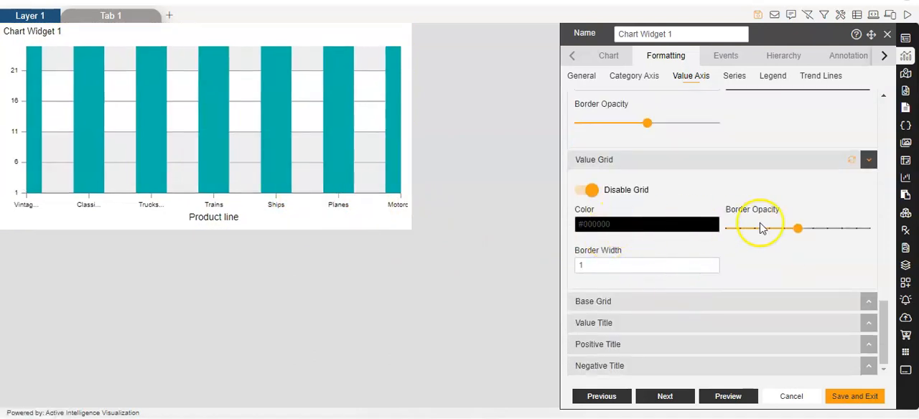
{"action": "left_click", "coordinate": [634, 301]}
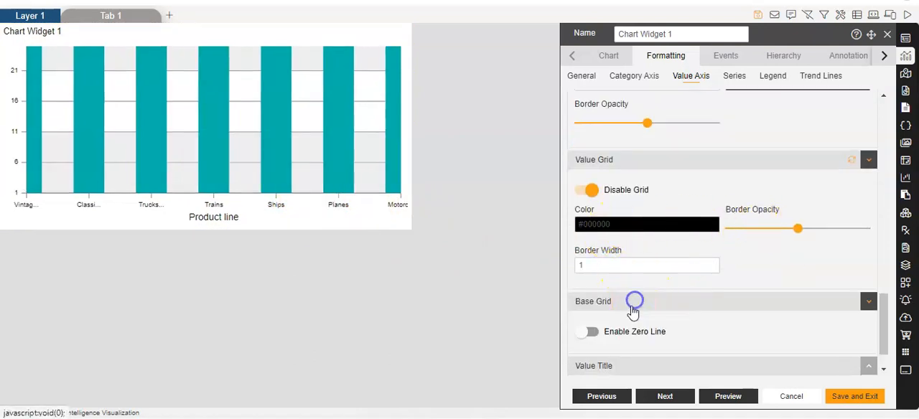
{"action": "left_click", "coordinate": [616, 325]}
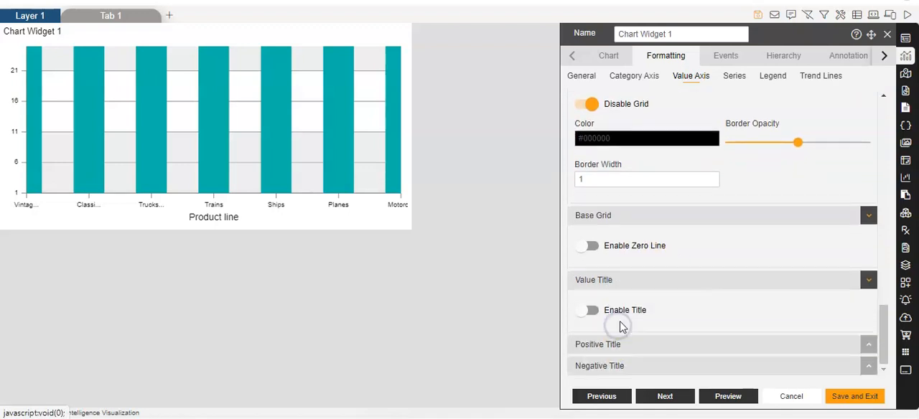
{"action": "left_click", "coordinate": [589, 311]}
{"action": "scroll", "coordinate": [729, 316], "scroll_direction": "down", "scroll_amount": 2}
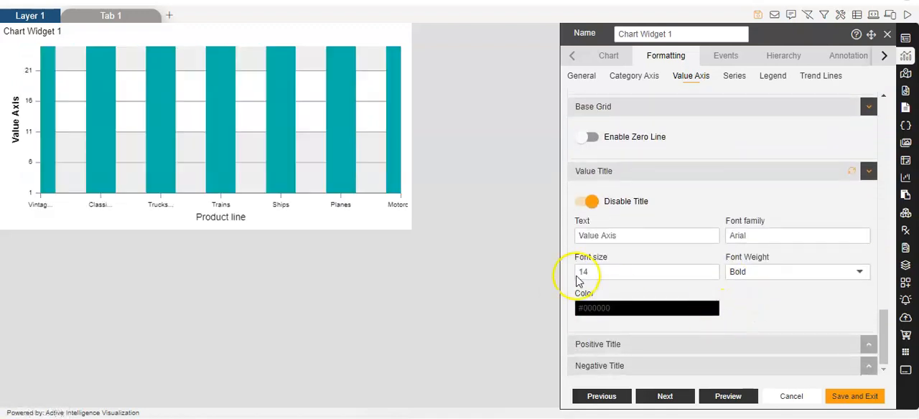
Step: Change the value axis title text to "Quantity ordered", keeping its font settings
{"action": "left_click", "coordinate": [612, 234]}
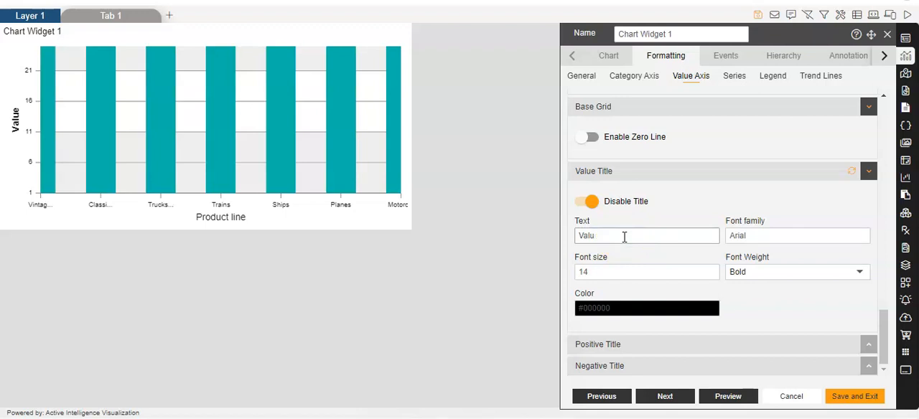
{"action": "key", "text": "Caps_Lock"}
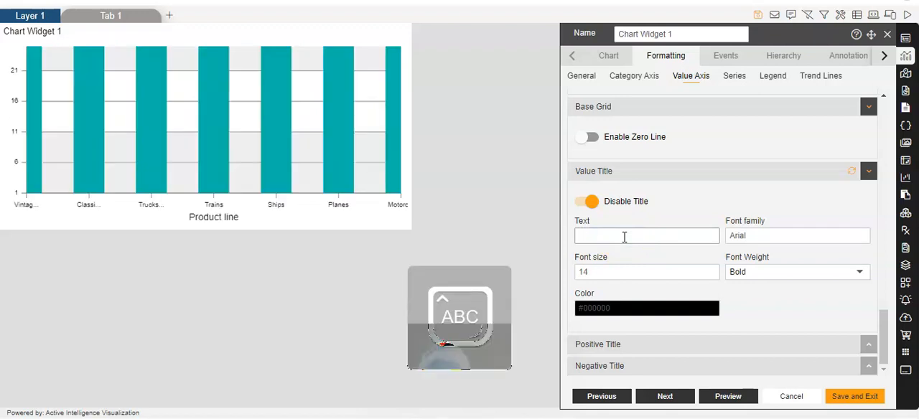
{"action": "type", "text": "Q"}
{"action": "key", "text": "Caps_Lock"}
{"action": "type", "text": "uantity"}
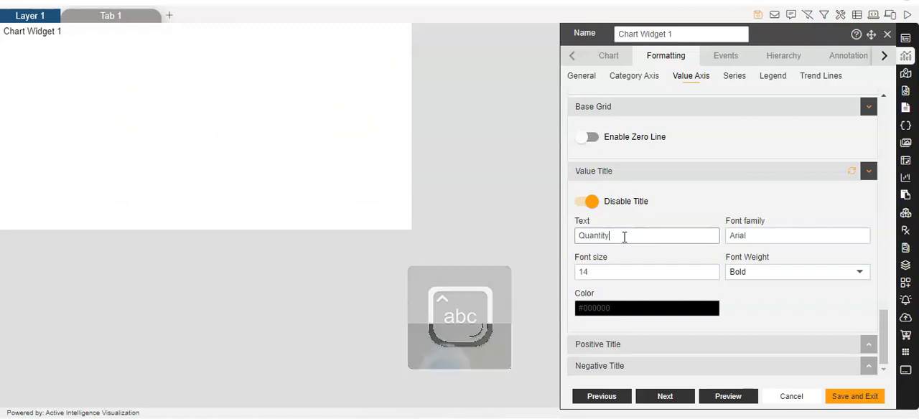
{"action": "type", "text": " ordered"}
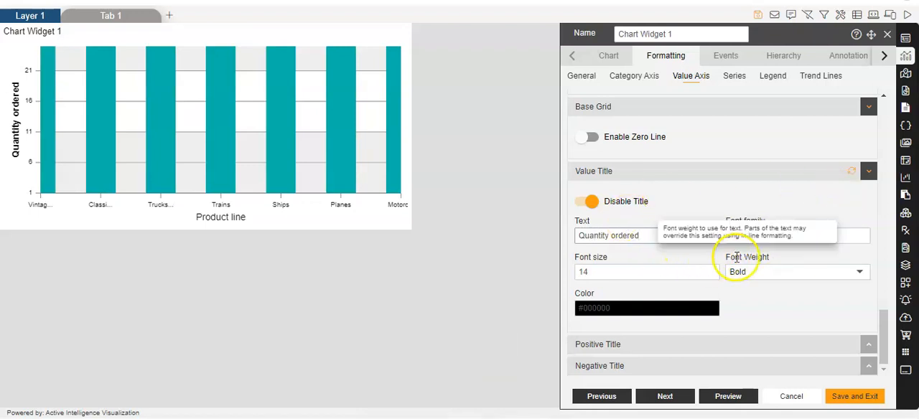
{"action": "left_click", "coordinate": [797, 236]}
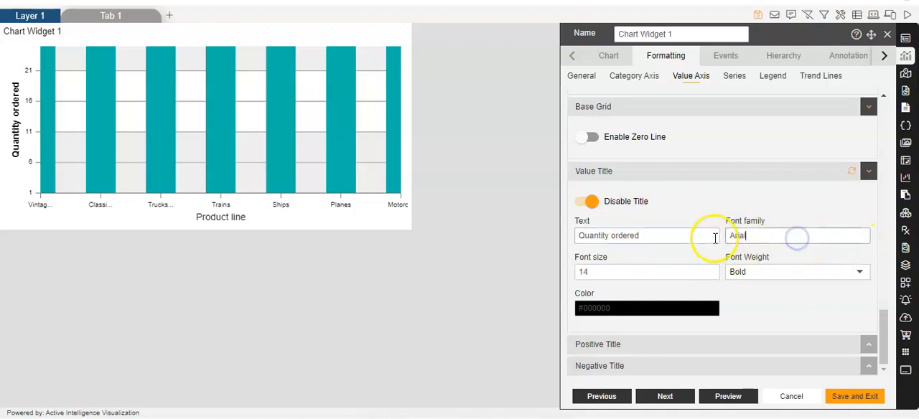
{"action": "left_click", "coordinate": [647, 274]}
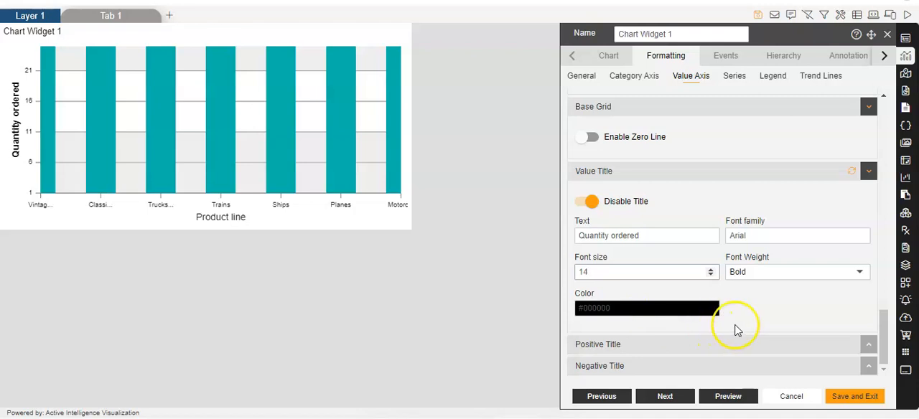
Step: Expand the positive title settings, review the axis options and save the chart, exiting its editor
{"action": "left_click", "coordinate": [668, 344]}
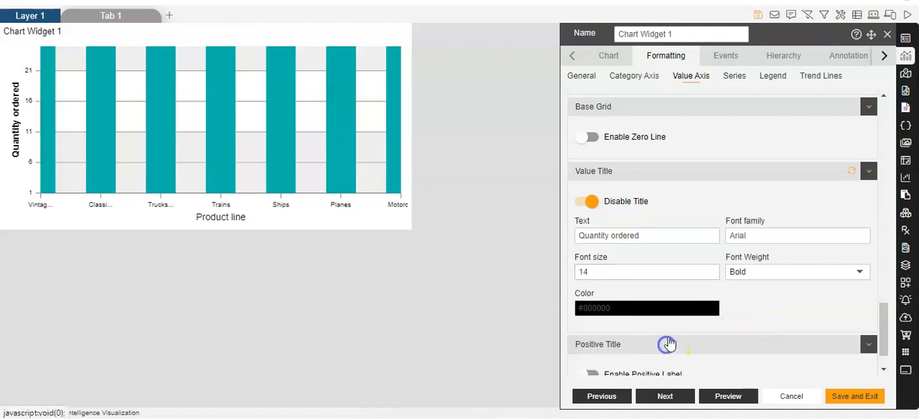
{"action": "scroll", "coordinate": [746, 330], "scroll_direction": "up", "scroll_amount": 4}
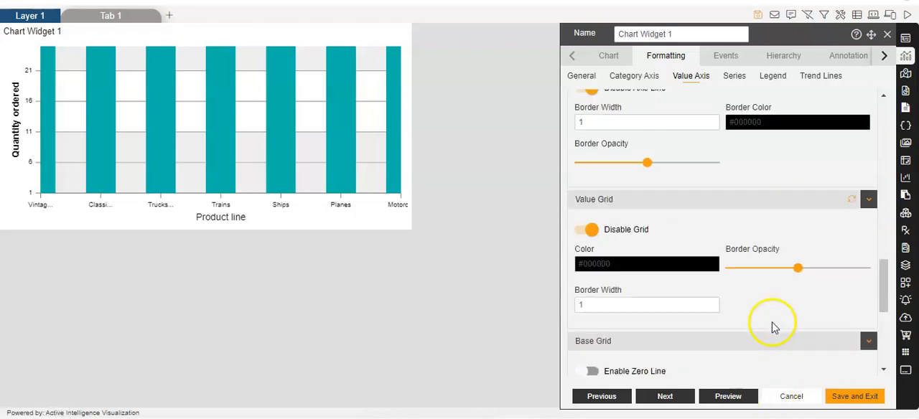
{"action": "scroll", "coordinate": [773, 327], "scroll_direction": "up", "scroll_amount": 3}
{"action": "left_click", "coordinate": [852, 397]}
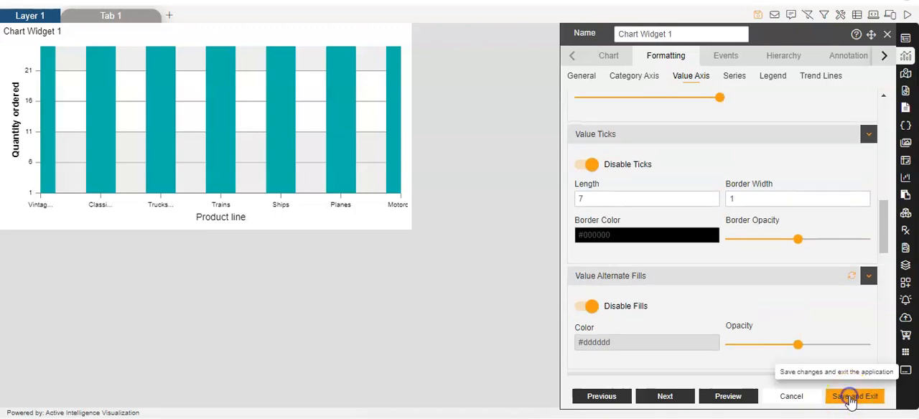